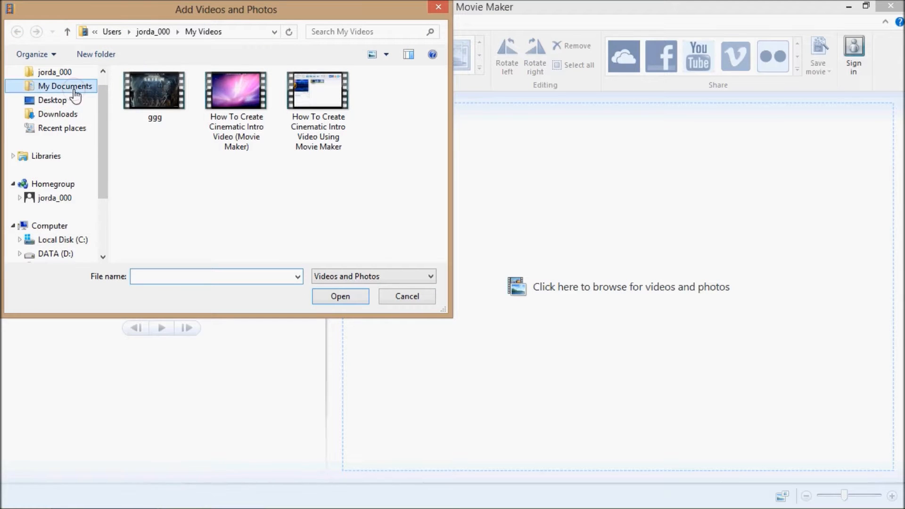
Step: Add the WD0158 globe video and the blue number countdown video from the Downloads folder to the project
click(68, 86)
click(59, 73)
click(54, 114)
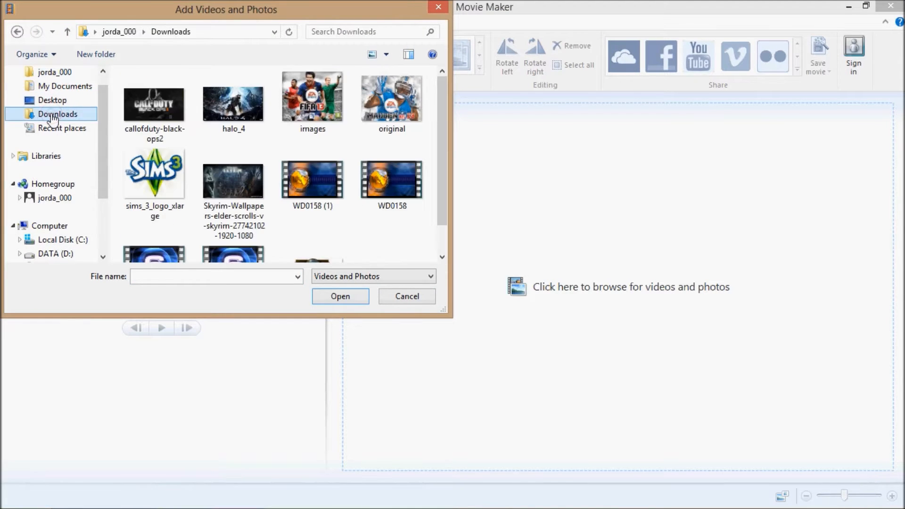
double_click(403, 194)
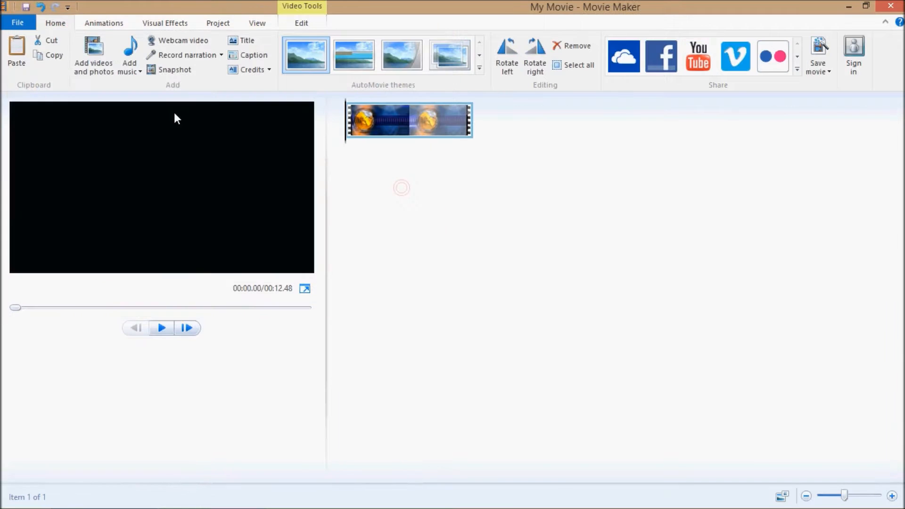
click(91, 60)
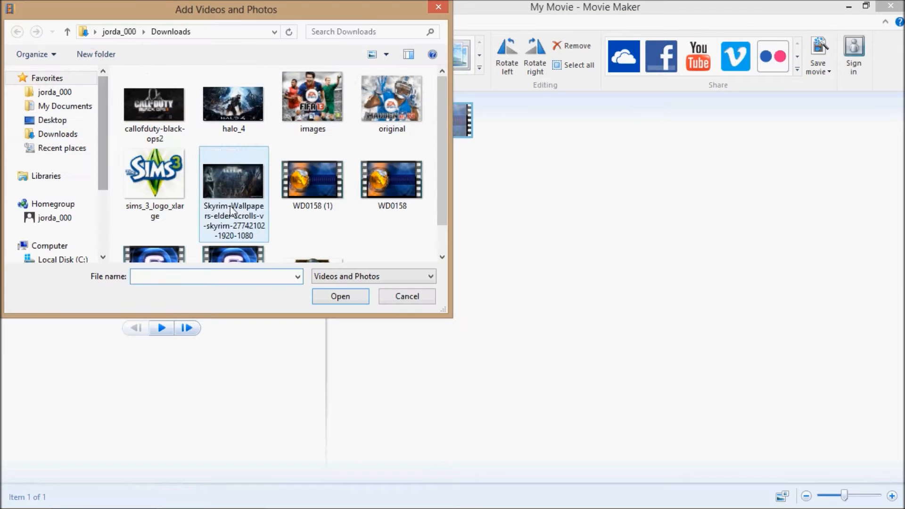
double_click(252, 247)
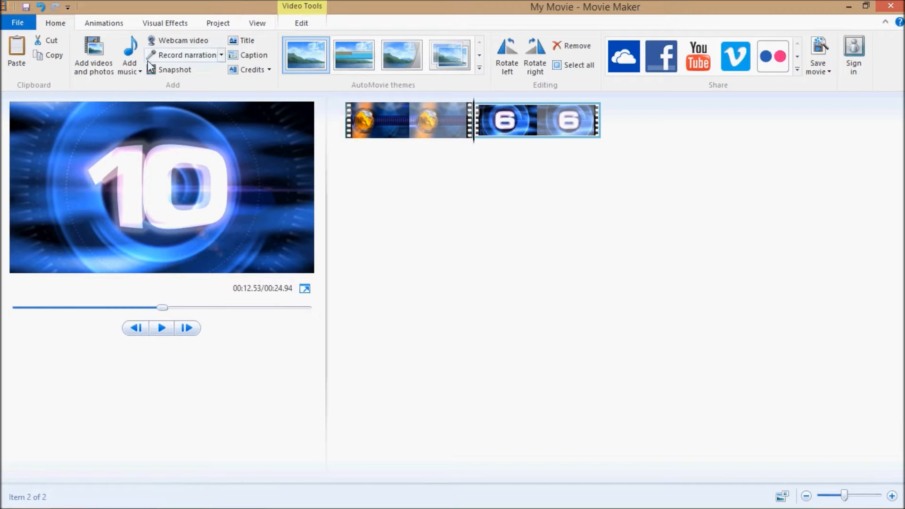
Step: Add the News_Intro-Maximilien music file from Downloads at the very start of the movie
drag(475, 134, 479, 147)
click(339, 160)
click(131, 71)
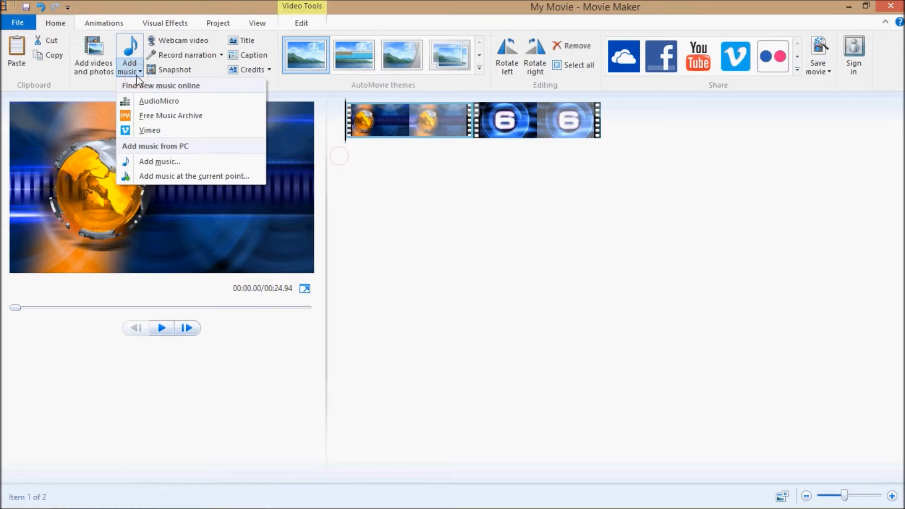
click(233, 177)
double_click(151, 107)
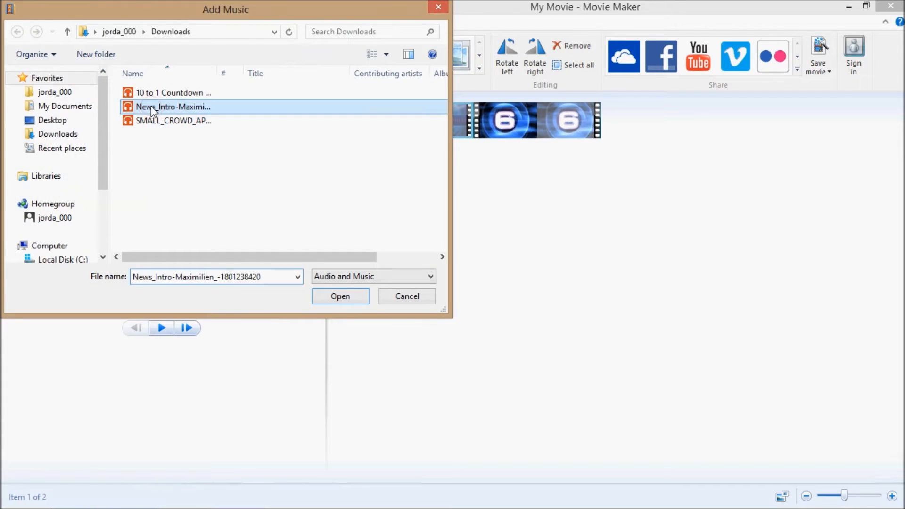
click(378, 134)
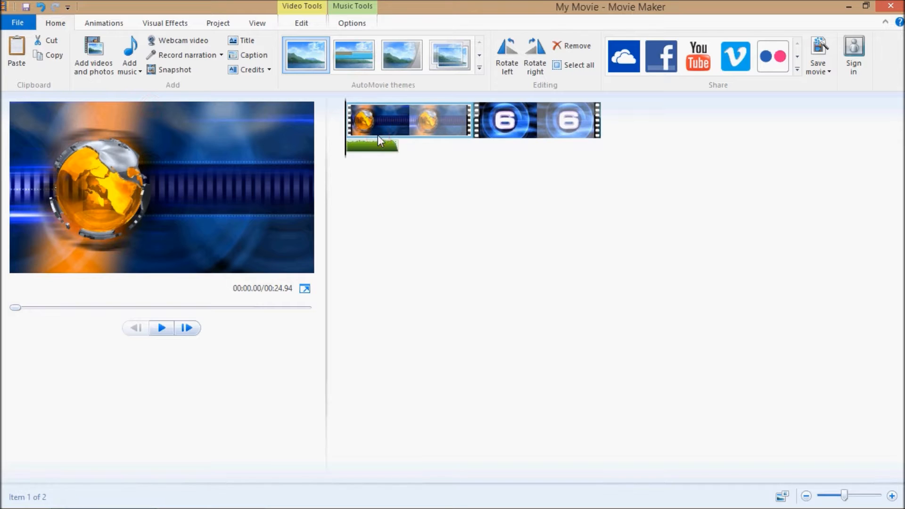
click(301, 27)
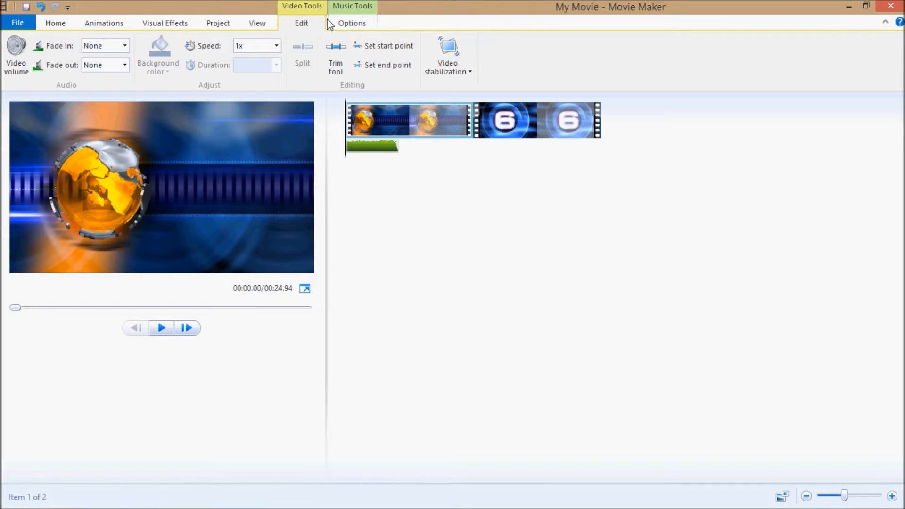
click(335, 57)
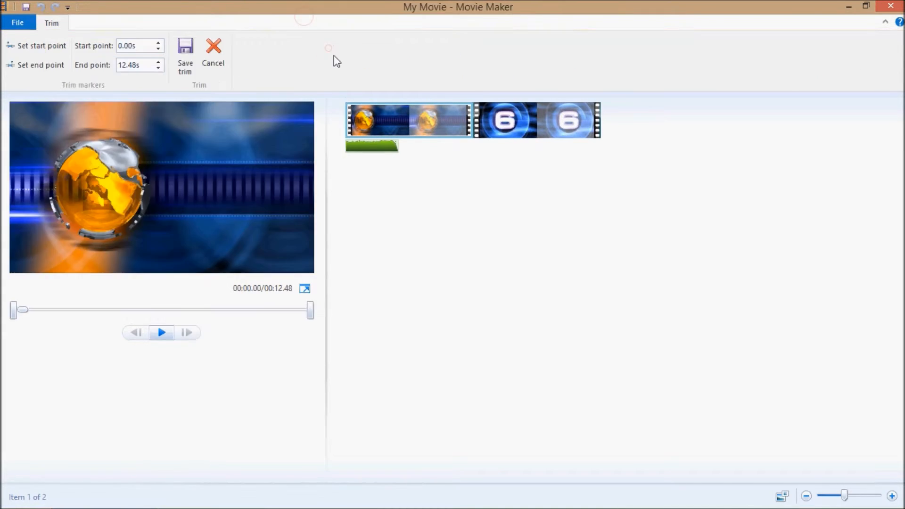
click(221, 59)
Step: Trim the end of the globe clip to 5.23 s to match the news music's end point, and save the trim
click(342, 24)
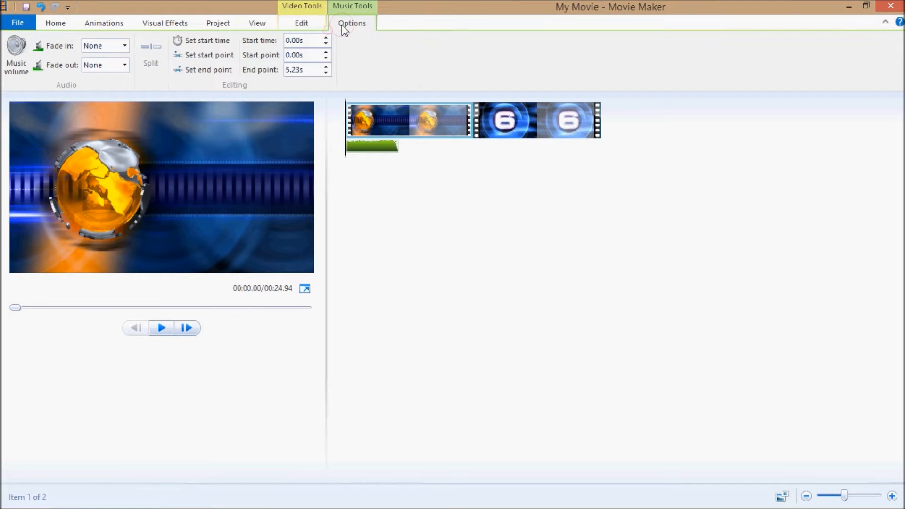
double_click(304, 70)
click(301, 56)
click(304, 69)
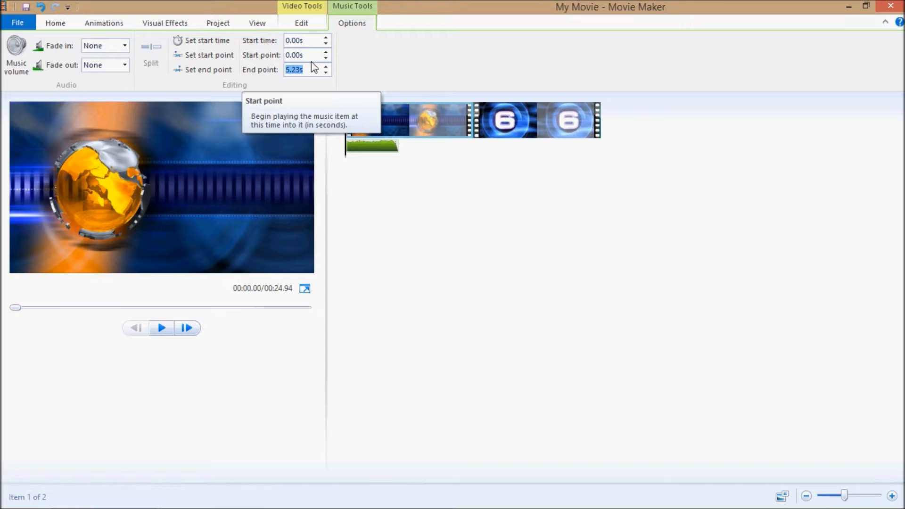
click(312, 26)
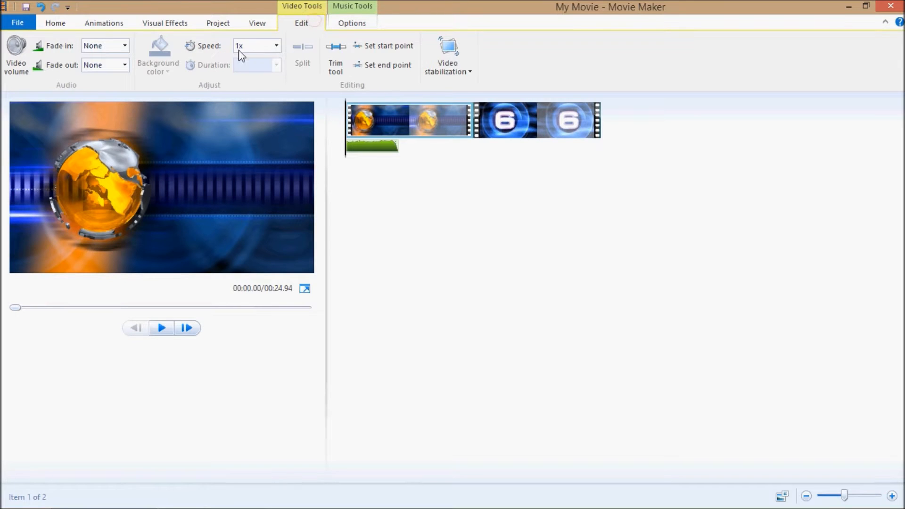
click(335, 55)
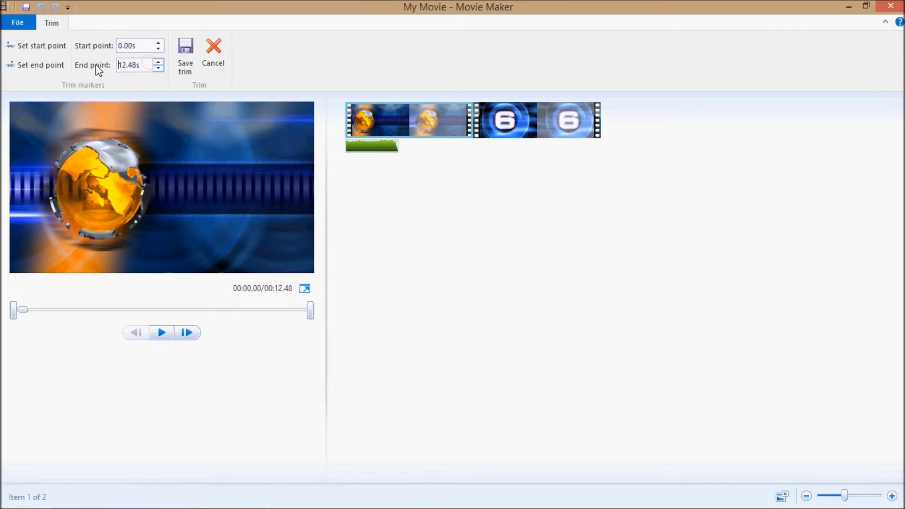
click(186, 56)
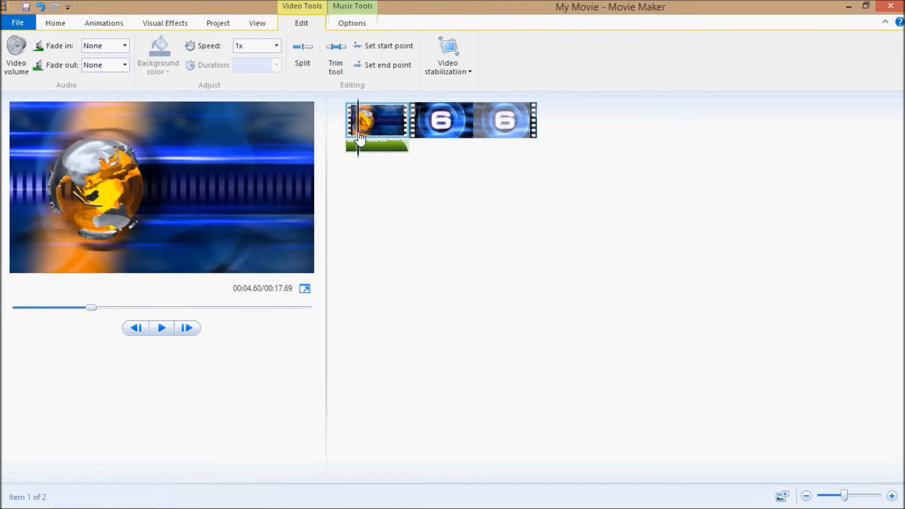
Step: Add the 10 to 1 Countdown audio file at the start of the countdown clip
click(451, 127)
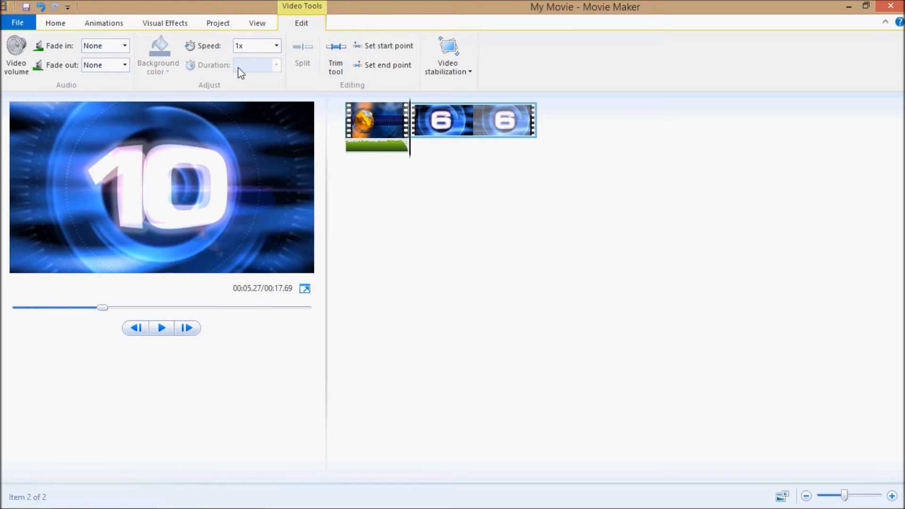
click(59, 23)
click(130, 69)
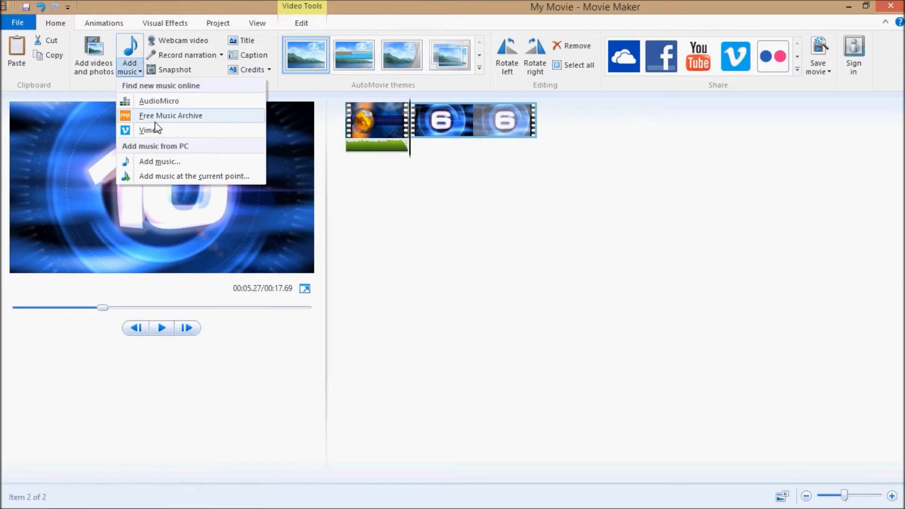
click(155, 177)
click(146, 94)
double_click(146, 93)
Step: Set the playback speed of the countdown clip to 1.15x
click(457, 123)
click(419, 154)
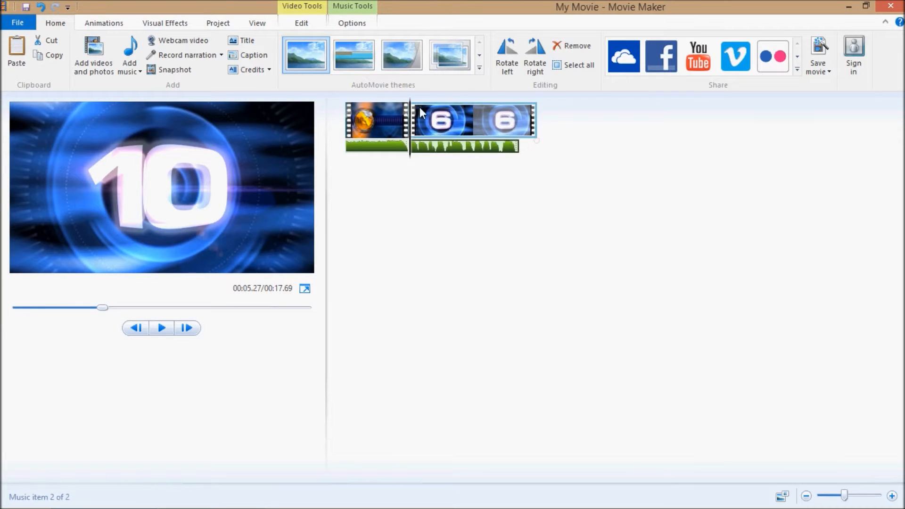
click(290, 27)
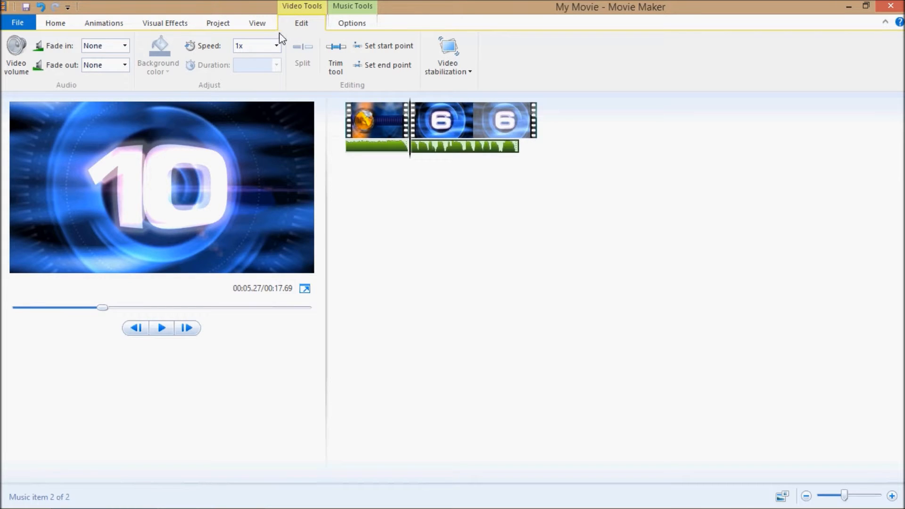
click(271, 45)
text(1.15)
key(Return)
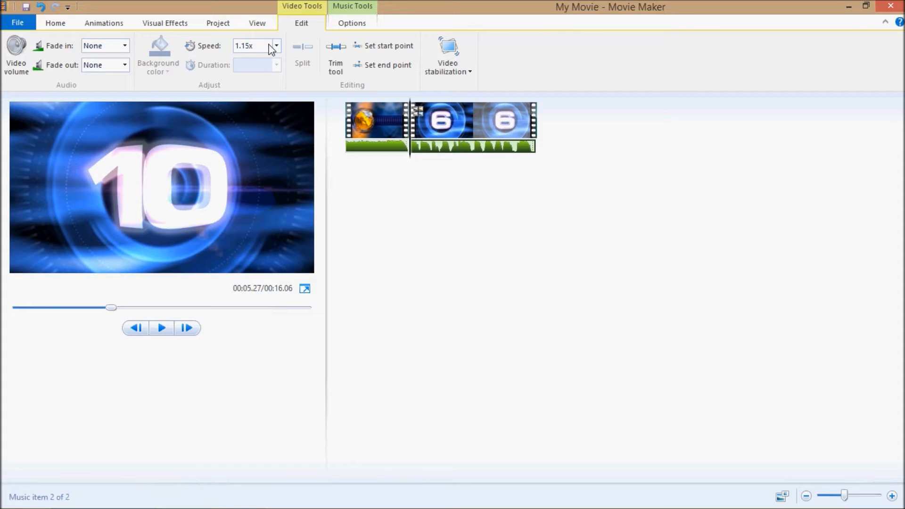
Step: Preview the opening seconds of the movie from the start of the globe clip
click(376, 133)
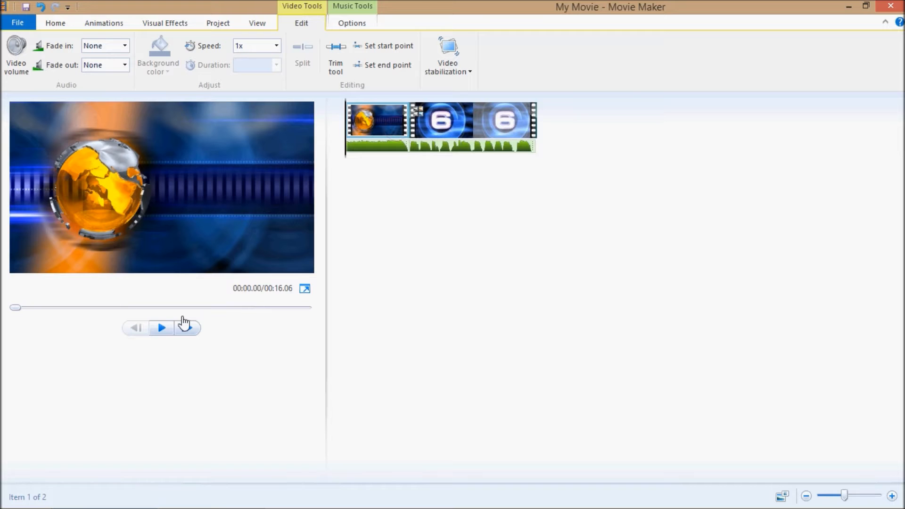
click(161, 328)
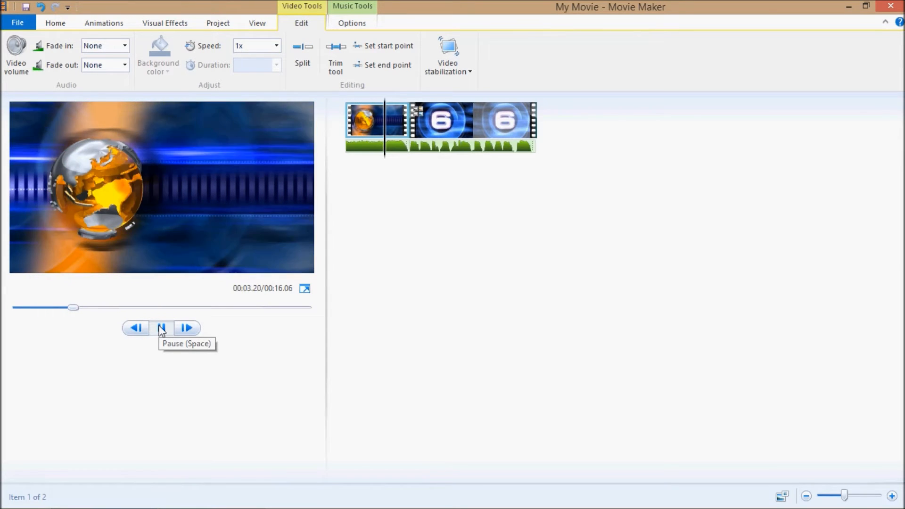
click(161, 329)
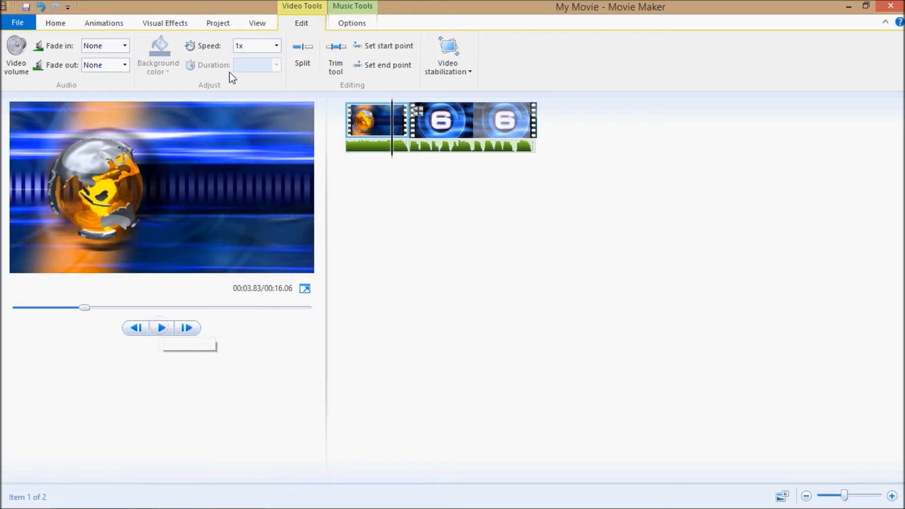
click(347, 26)
click(250, 28)
click(225, 28)
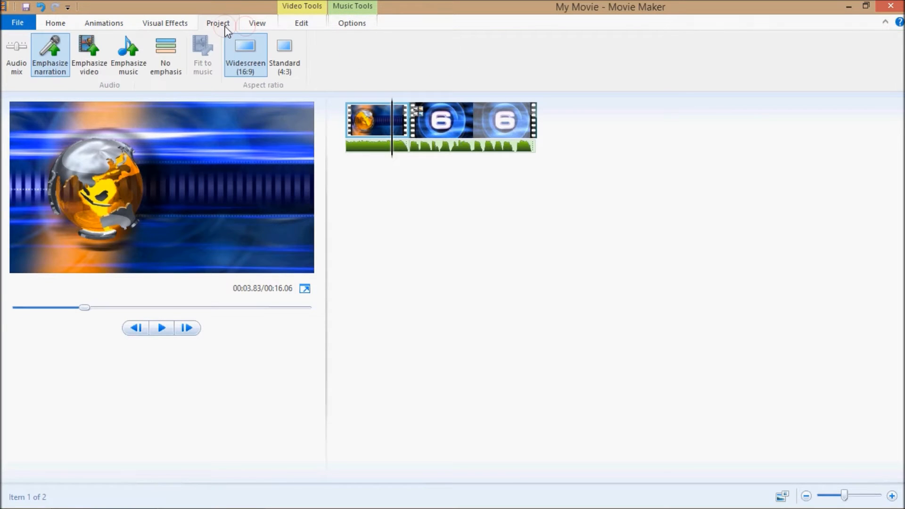
click(191, 26)
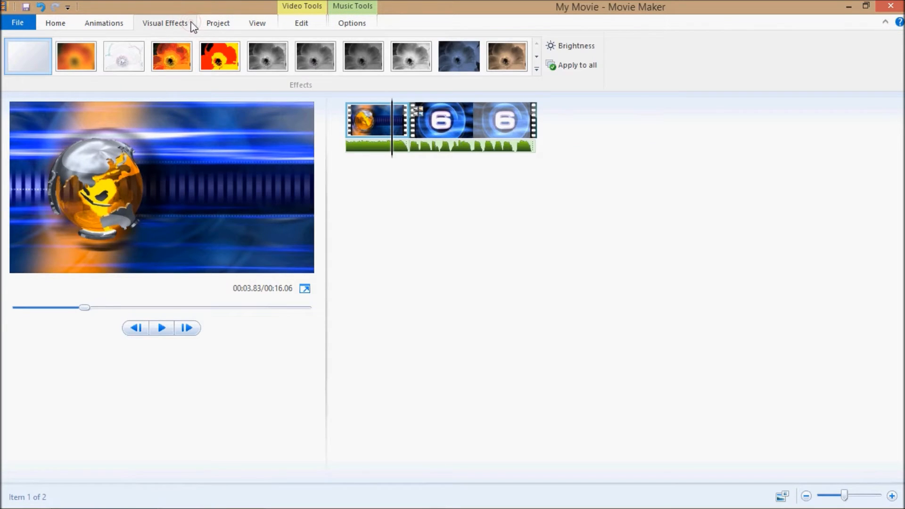
Step: Apply the first Cinematic transition between the globe clip and the countdown clip
click(103, 24)
click(422, 120)
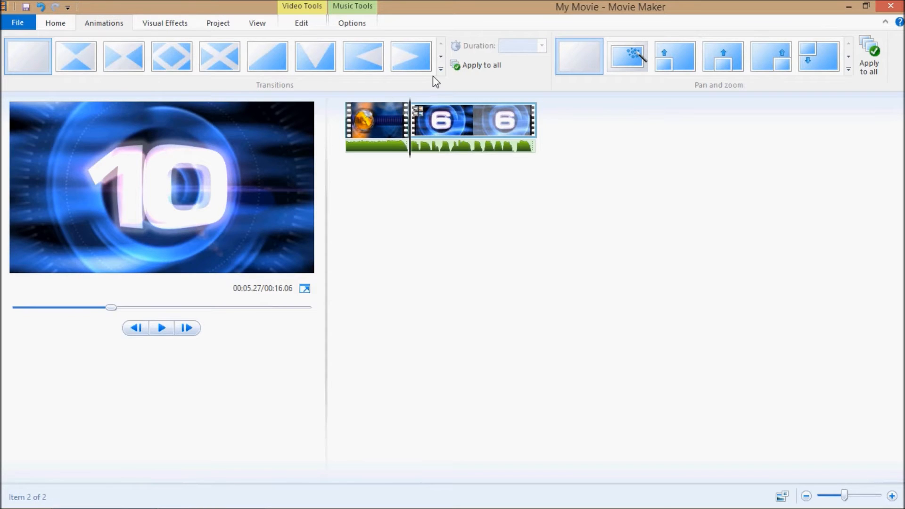
click(441, 69)
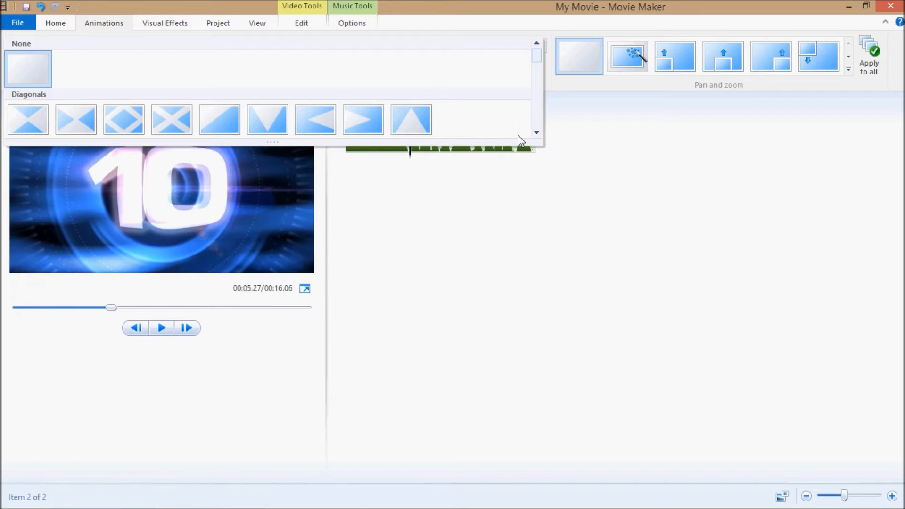
click(537, 133)
click(537, 133)
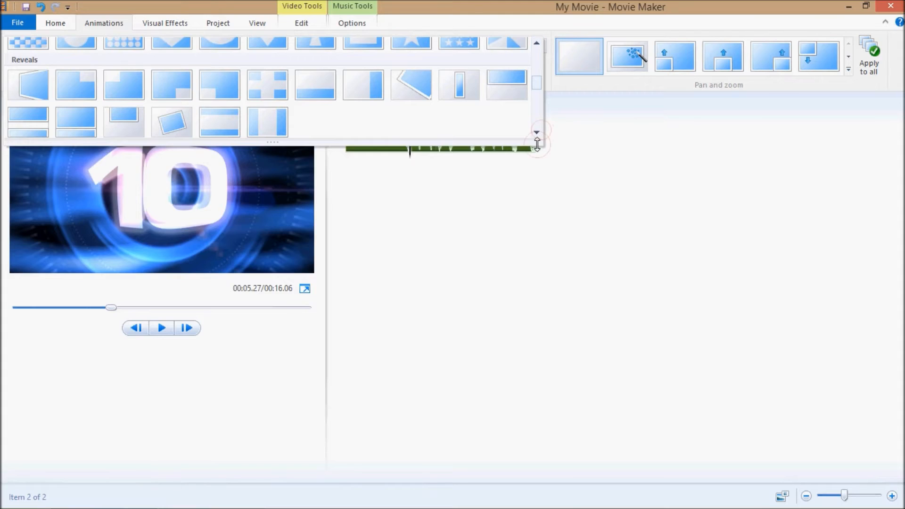
drag(537, 144, 537, 506)
scroll(33, 414, down, 1)
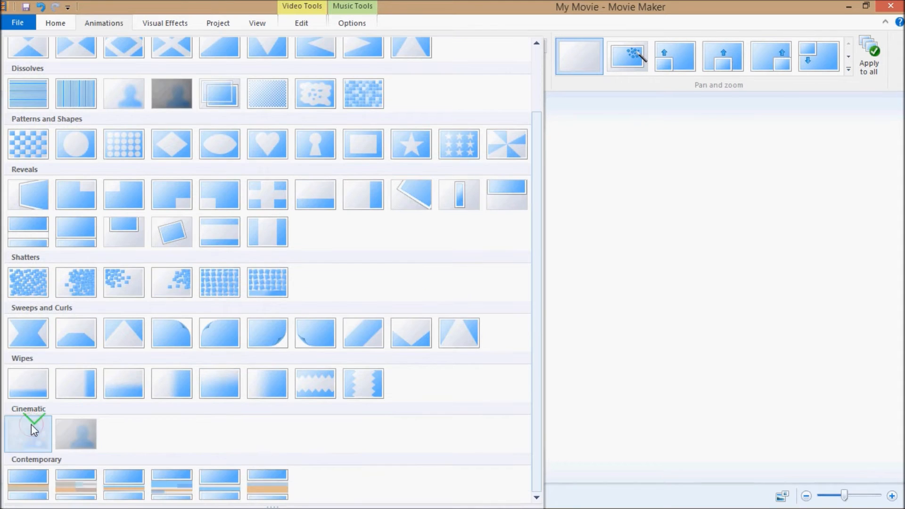
click(32, 423)
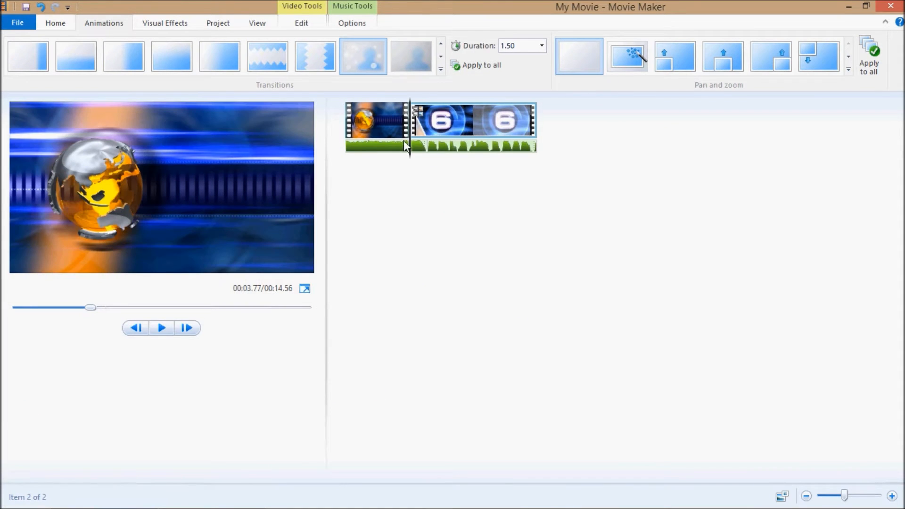
Step: Slow the globe clip down to a playback speed of 0.78x
click(349, 145)
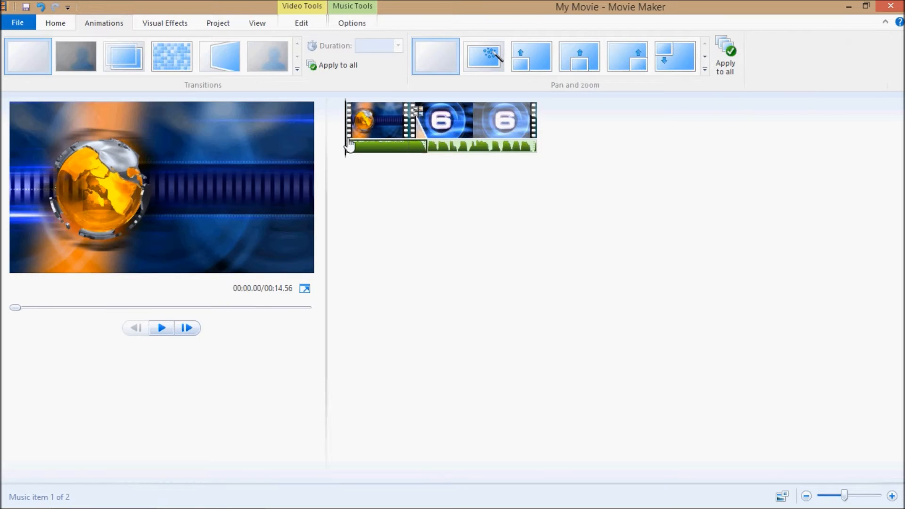
click(361, 124)
click(302, 24)
click(261, 46)
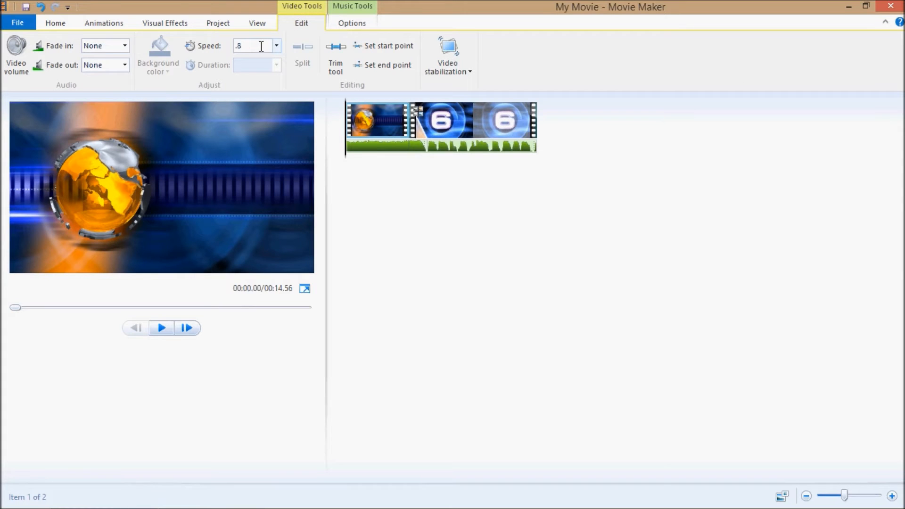
text(.78)
key(Return)
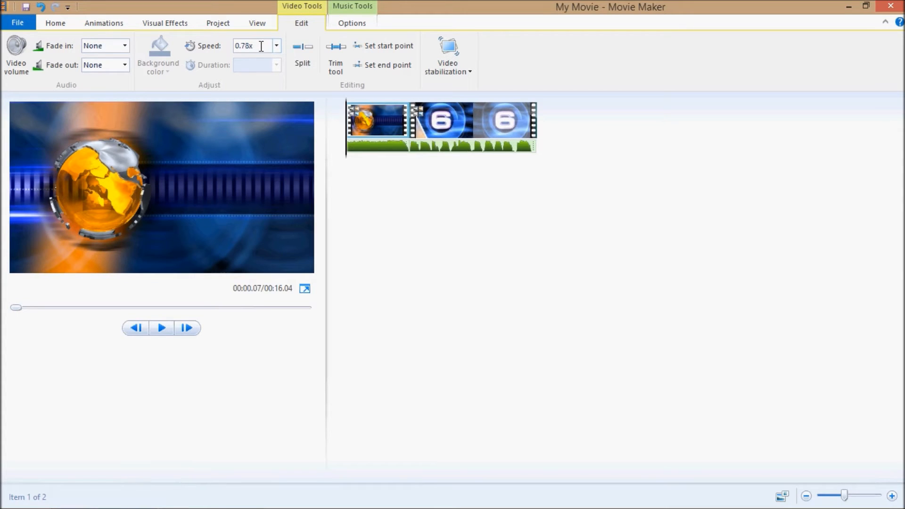
Step: Apply the grey blurred-silhouette transition to the opening of the globe clip
click(422, 133)
click(351, 129)
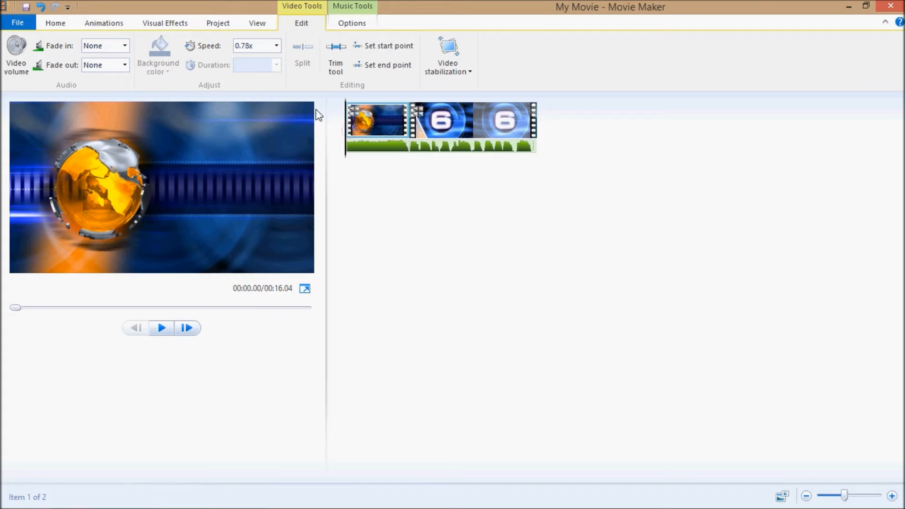
click(334, 22)
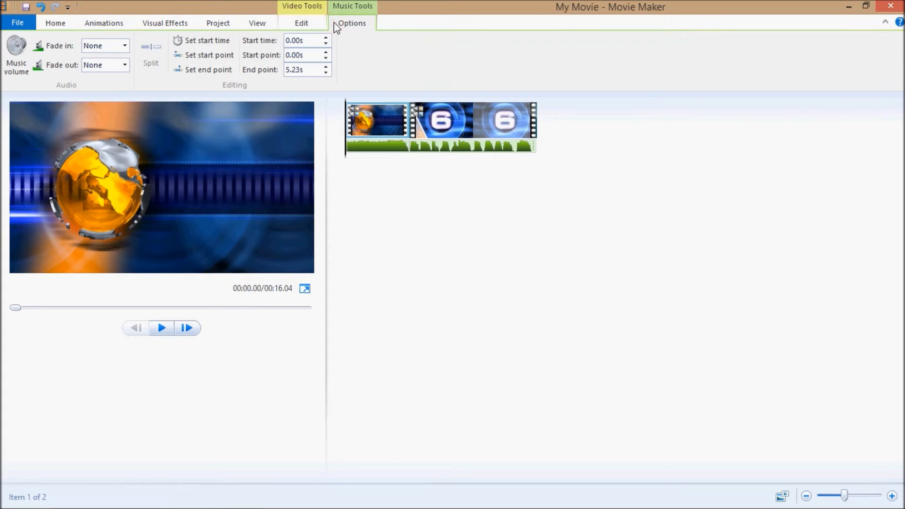
click(102, 25)
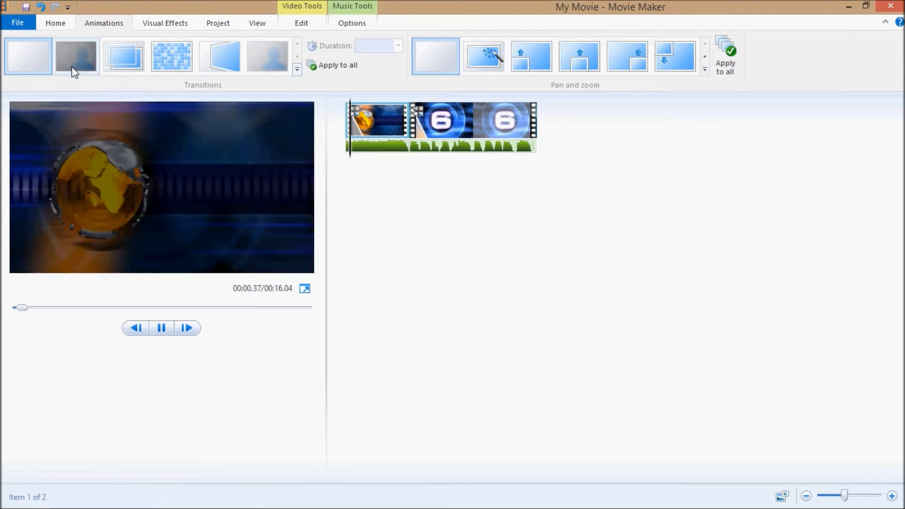
click(260, 65)
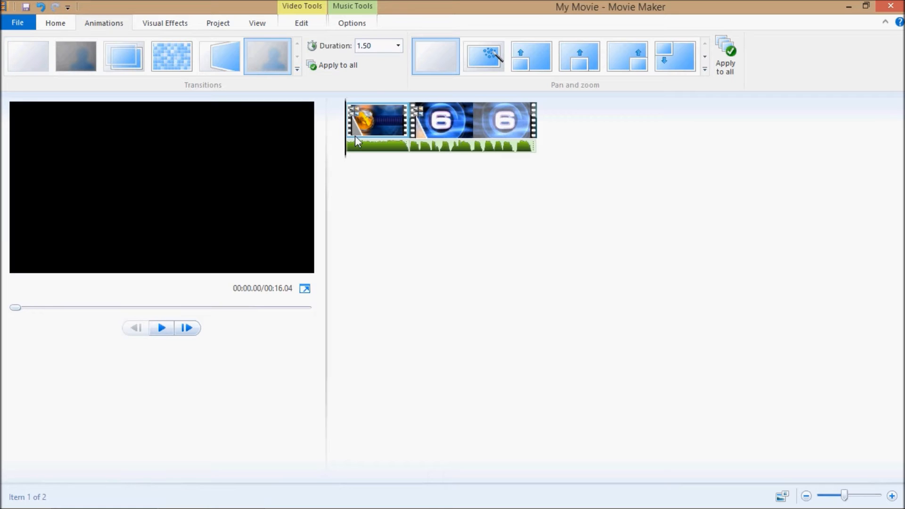
click(54, 25)
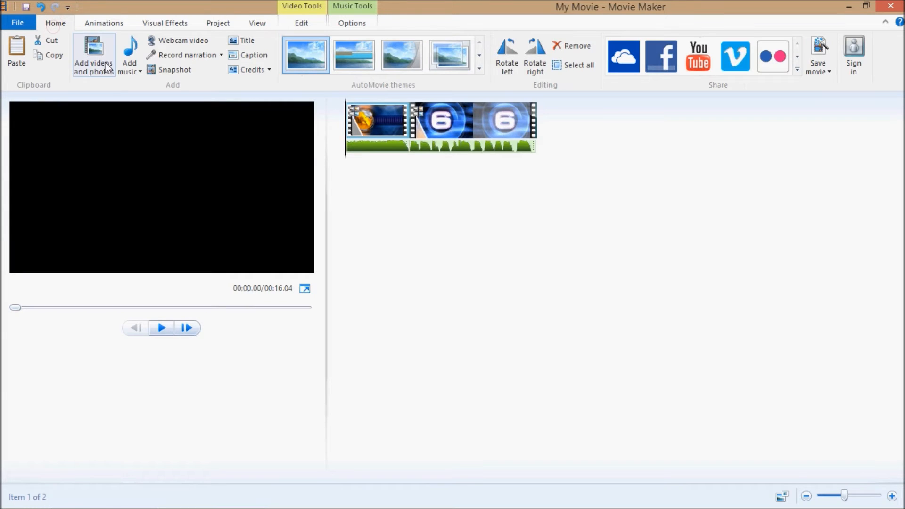
click(254, 42)
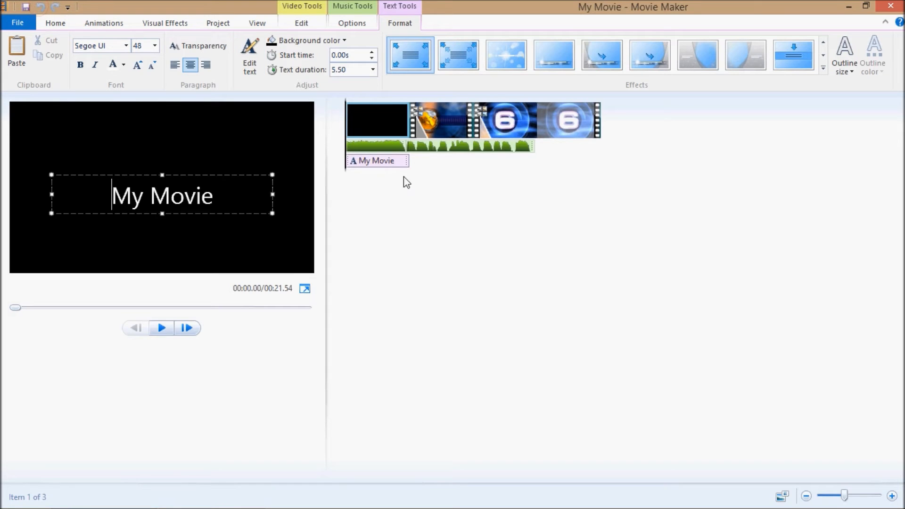
click(437, 193)
click(42, 7)
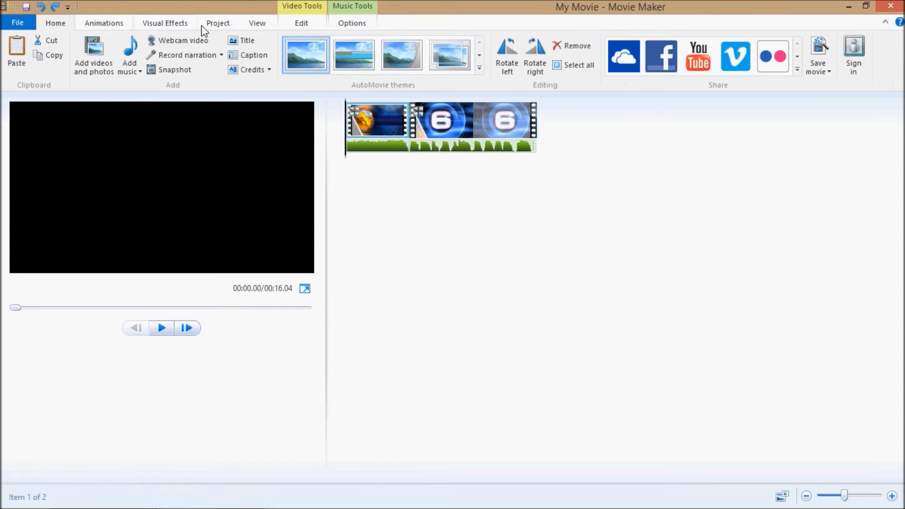
Step: Add the caption "How To Create A Cinematic Movie Intro Snippet (Movie Maker)" to the globe clip
click(254, 55)
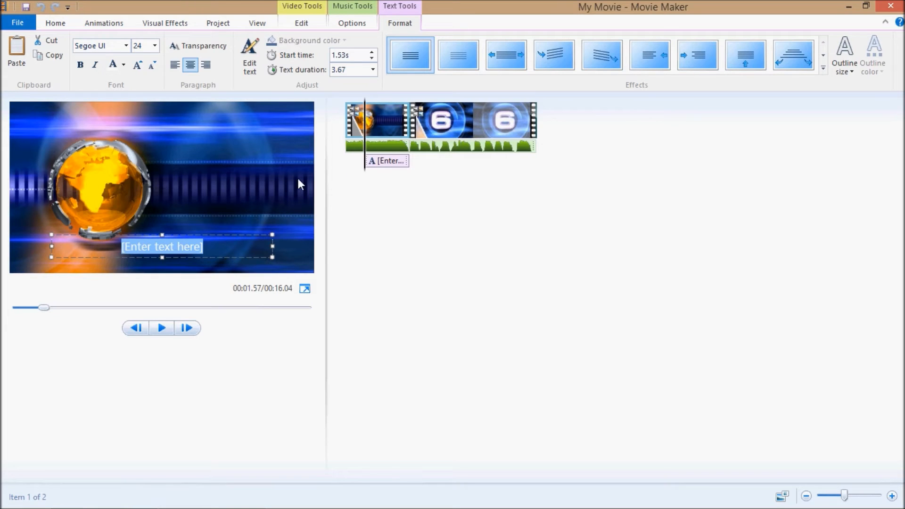
text(My)
key(BackSpace)
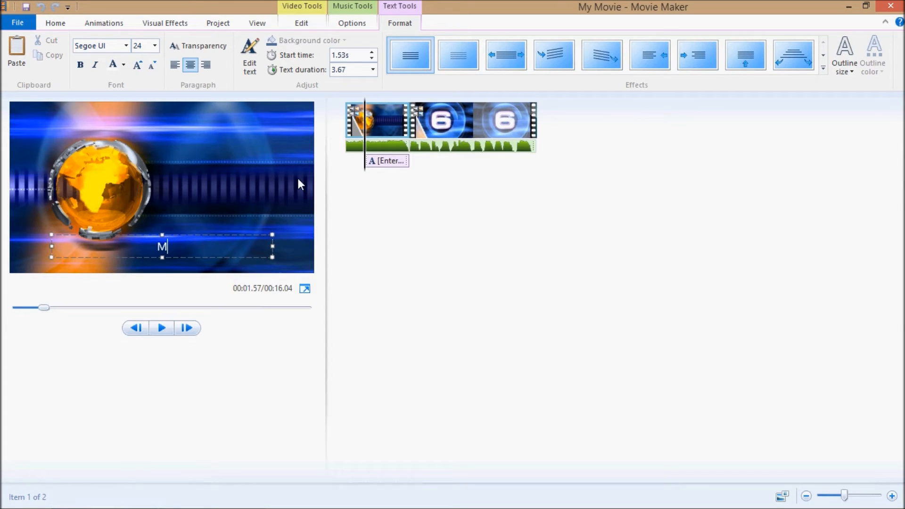
text(How To Create A)
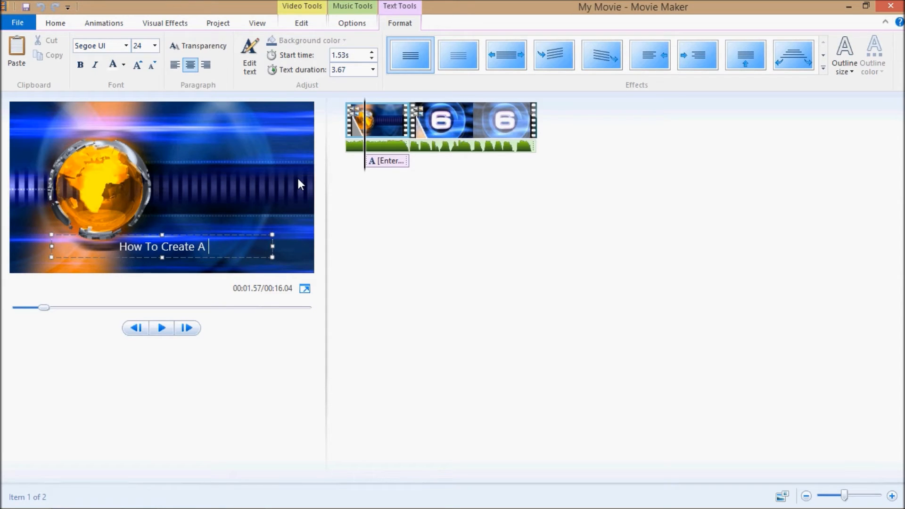
text( Cinemaa)
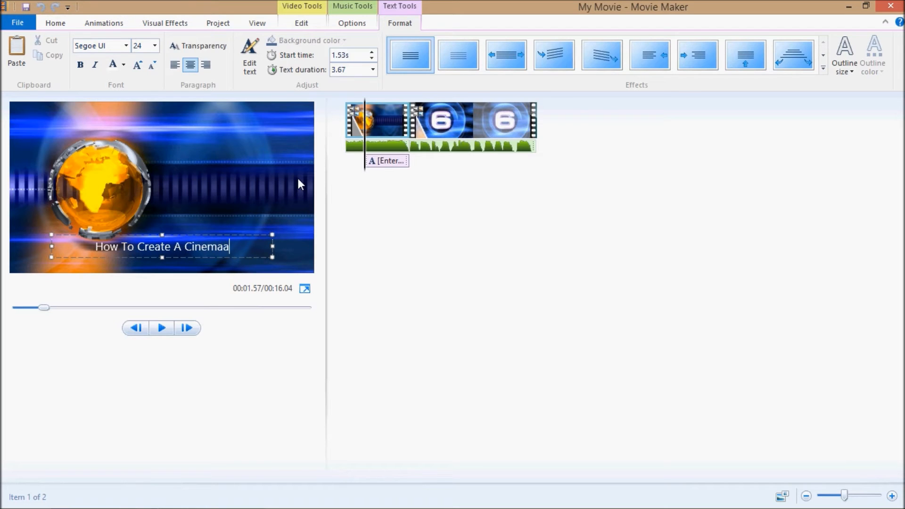
key(BackSpace)
text(tic)
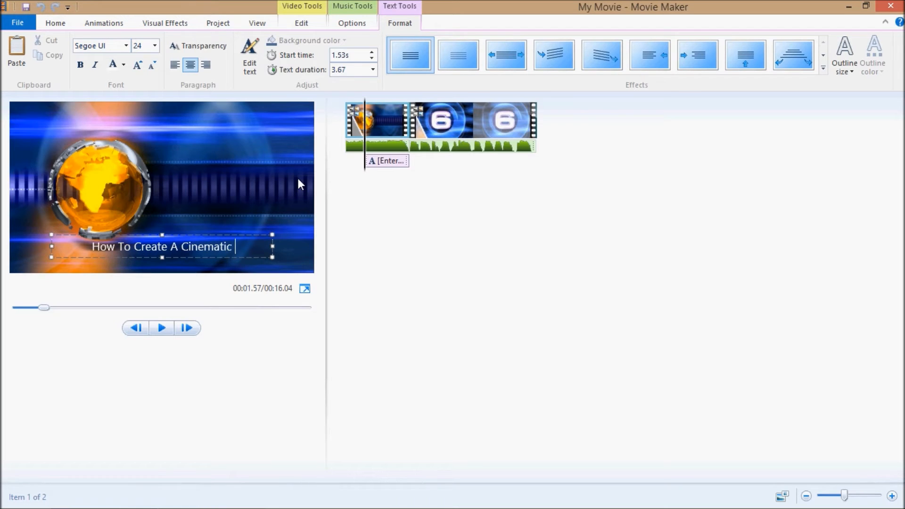
text( Movie)
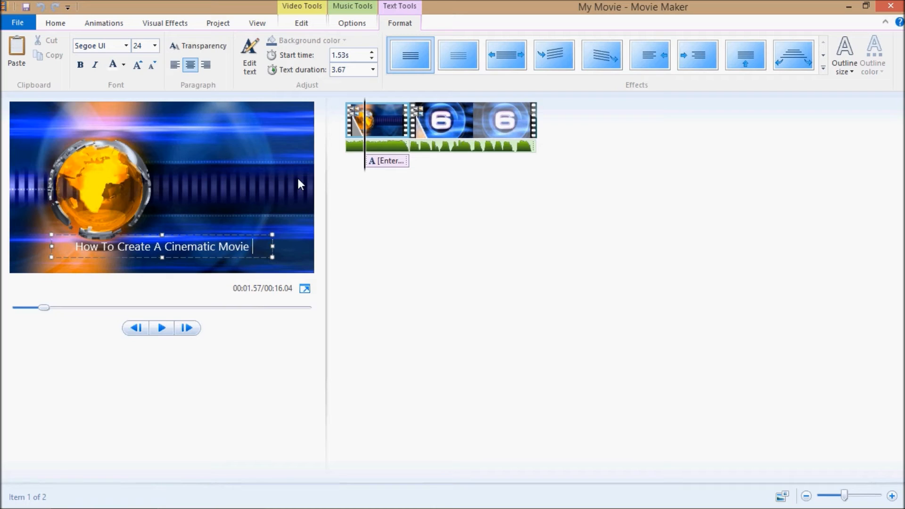
text( Intro )
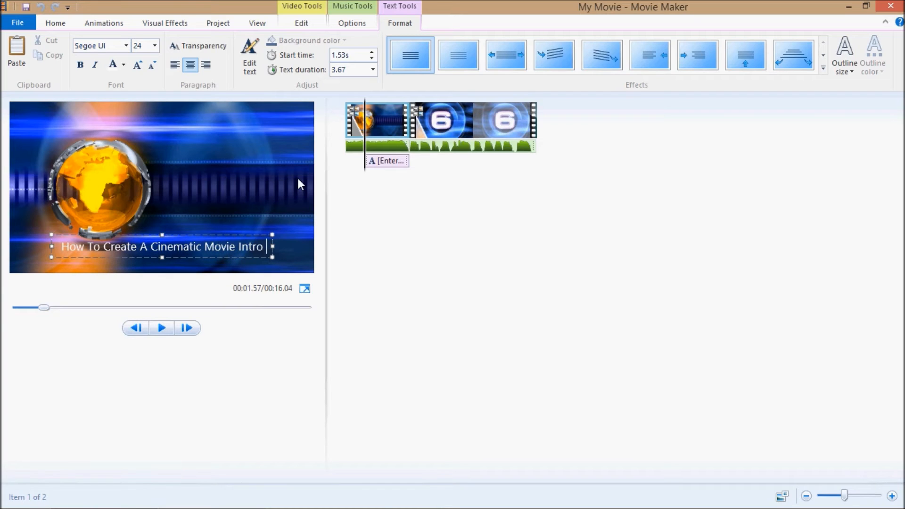
text(Snippet (Mo)
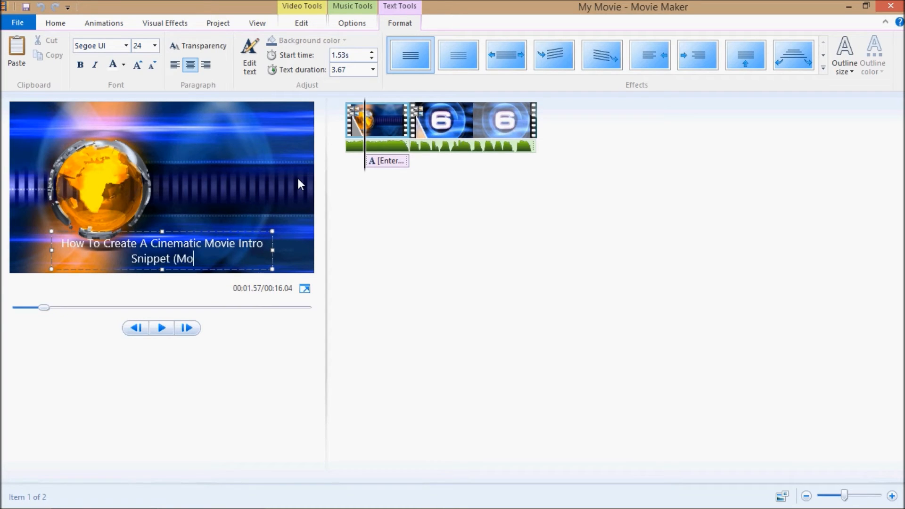
text(vie Maker)
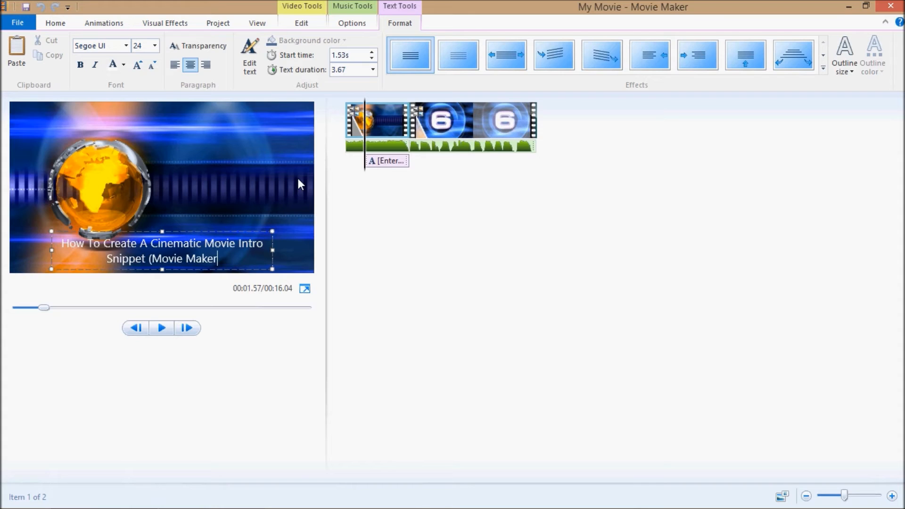
text())
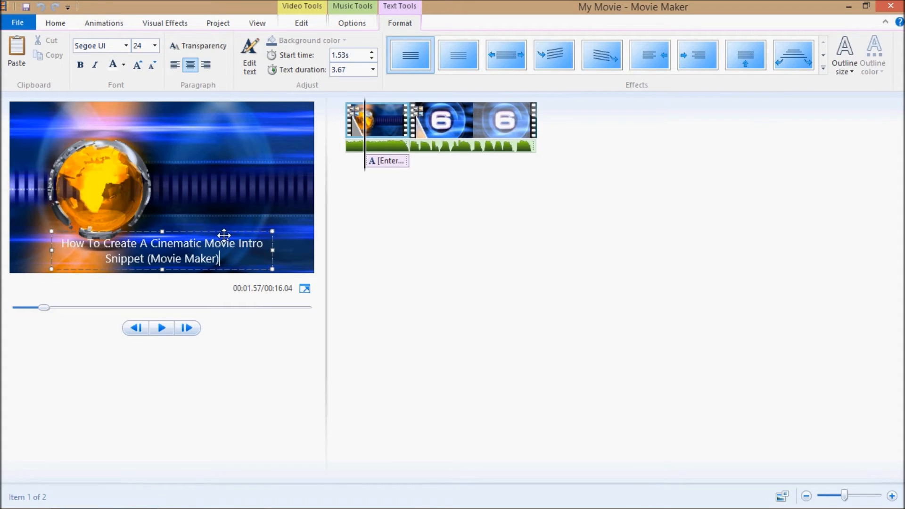
Step: Fit the caption into the dark band beside the globe and delete the word "Intro" from it
drag(218, 231, 287, 172)
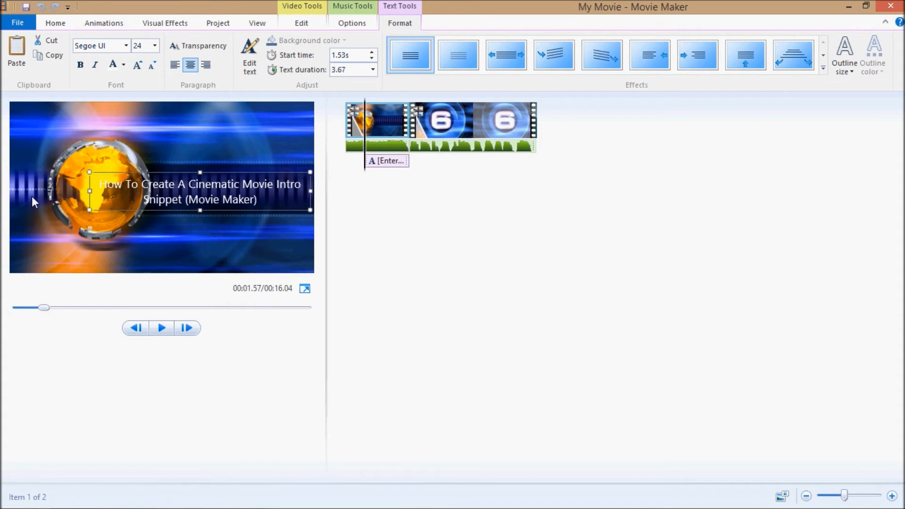
drag(91, 188, 156, 191)
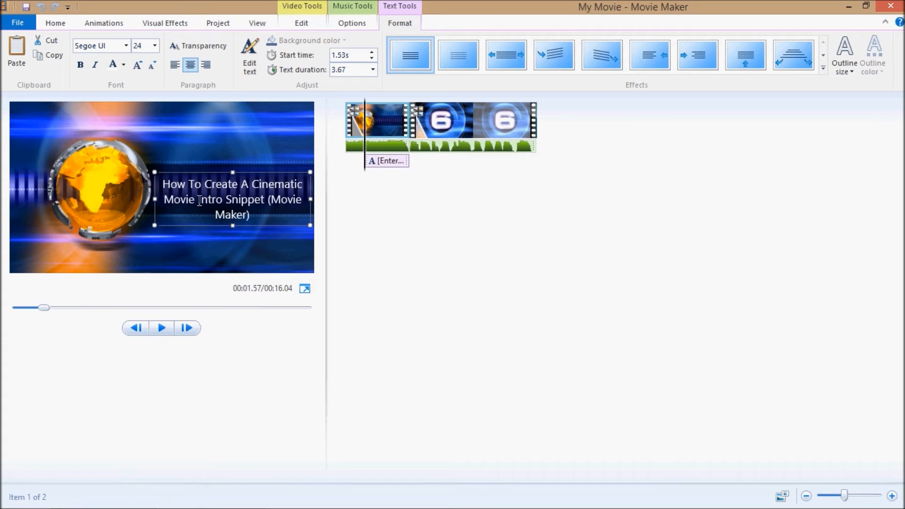
drag(200, 201, 224, 204)
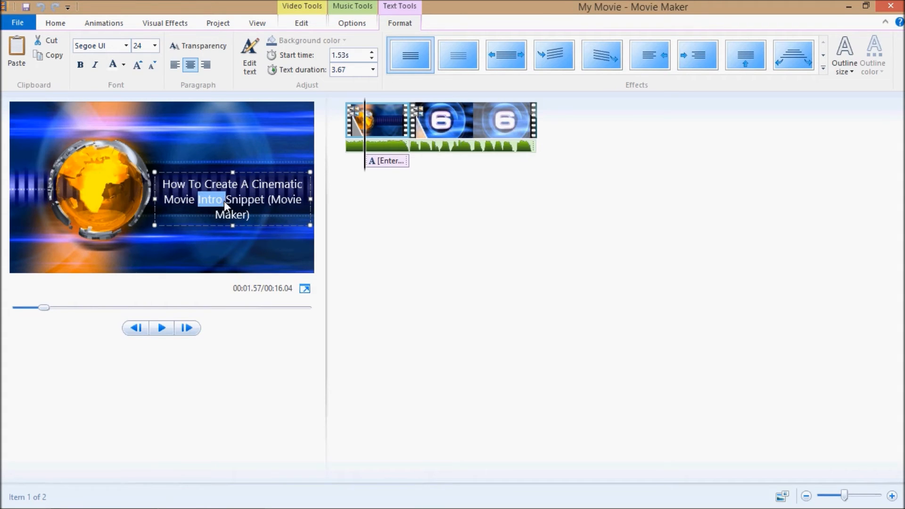
key(Delete)
click(193, 229)
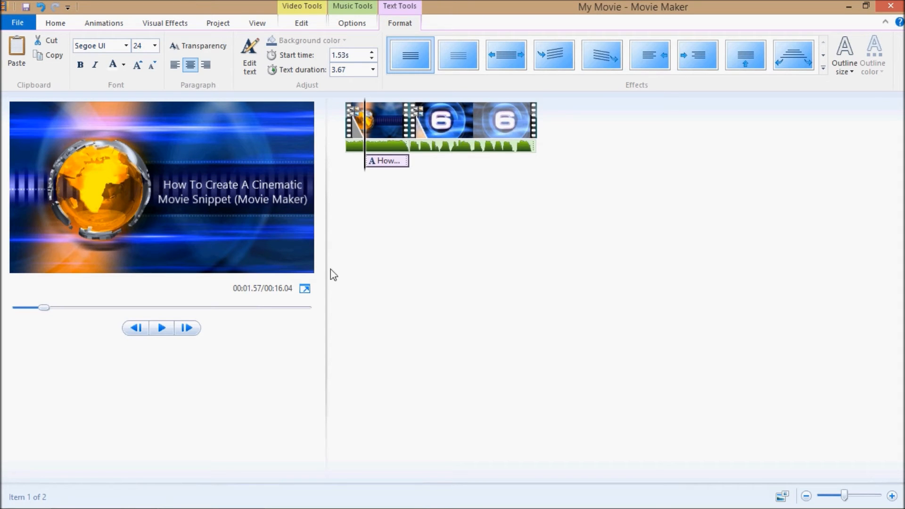
Step: Preview the captioned globe clip in full screen and return to the editor
click(305, 288)
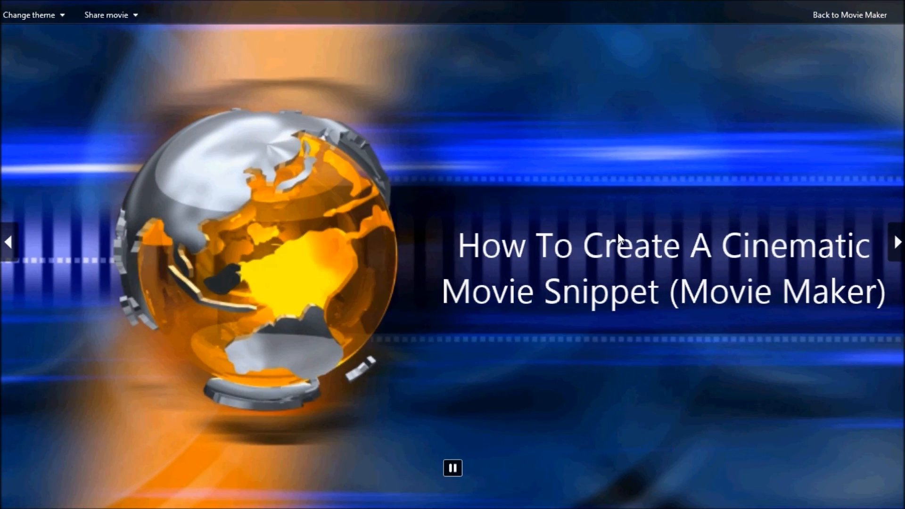
key(Escape)
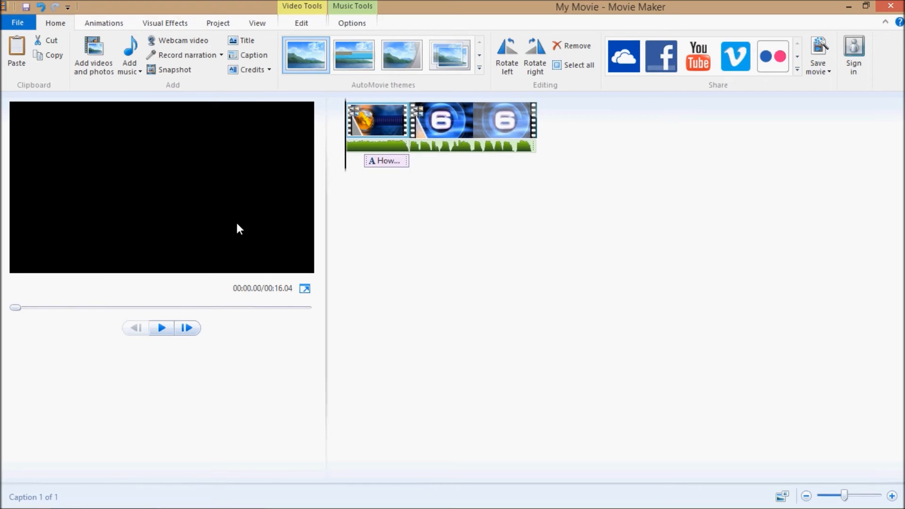
key(Right)
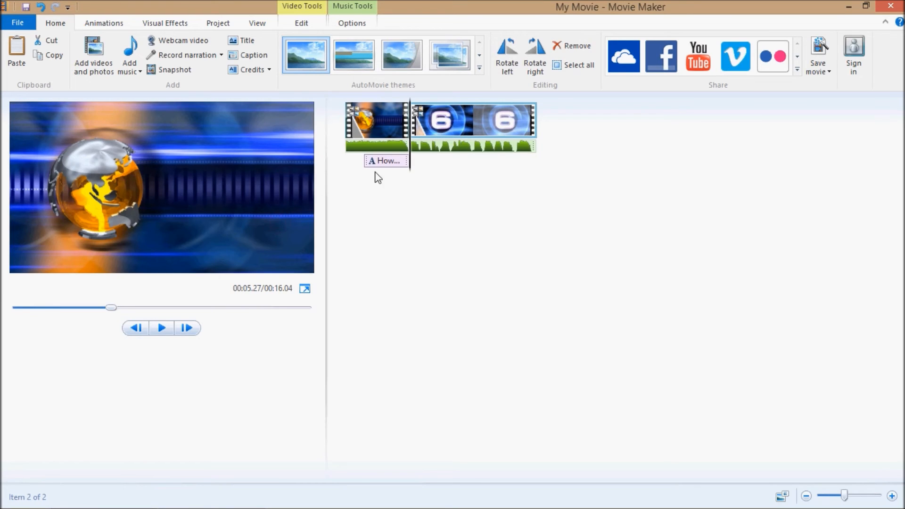
Step: Move the caption slightly higher beside the globe and apply the first Fly text effect to it
click(402, 162)
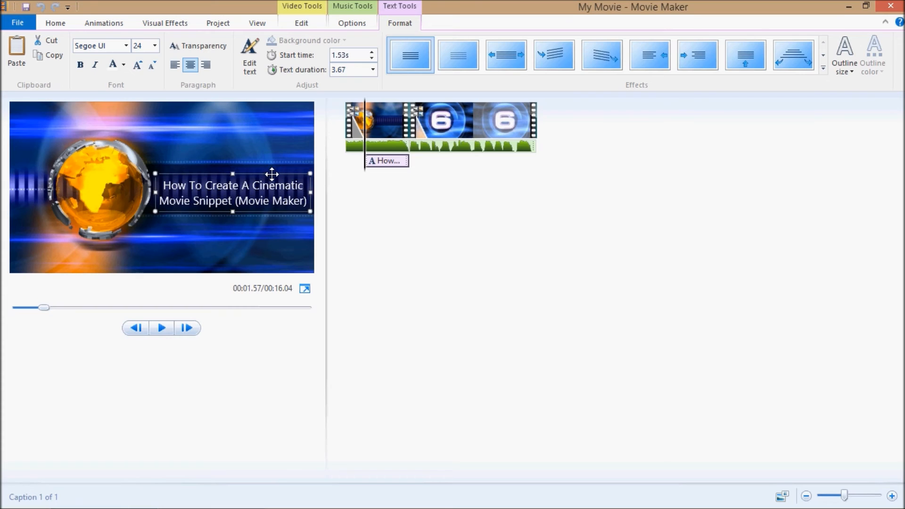
drag(266, 172, 364, 172)
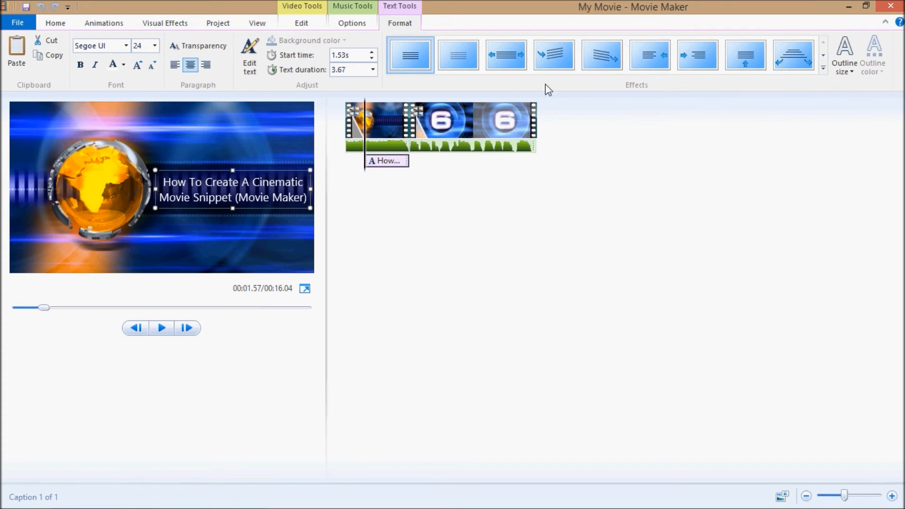
click(823, 67)
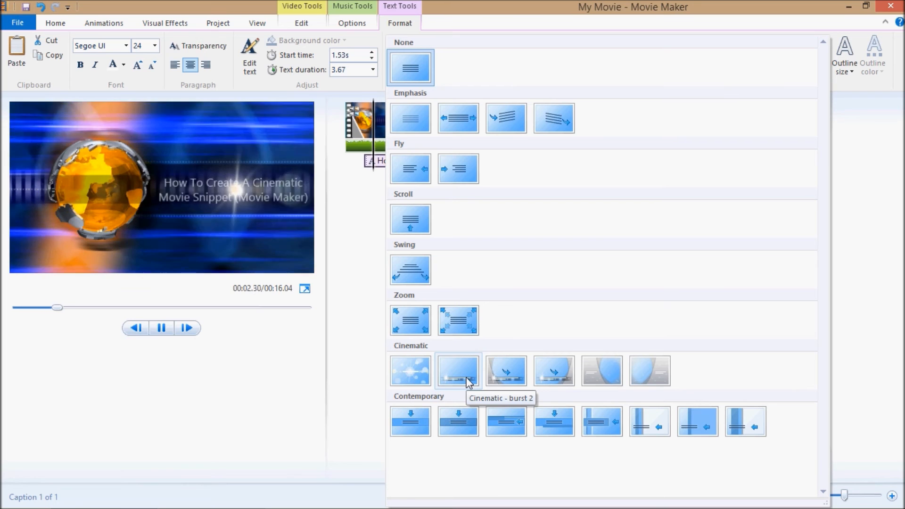
click(417, 183)
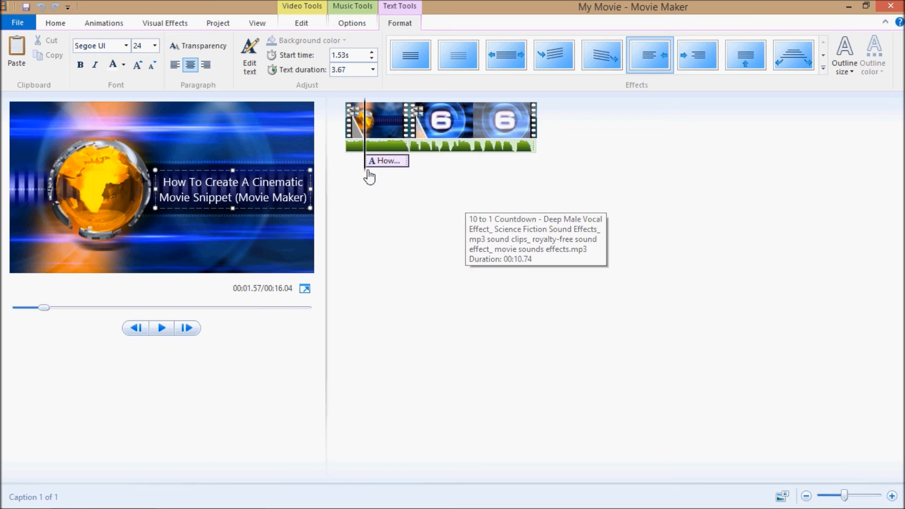
Step: Check the start time and text duration of the globe clip's caption
click(355, 55)
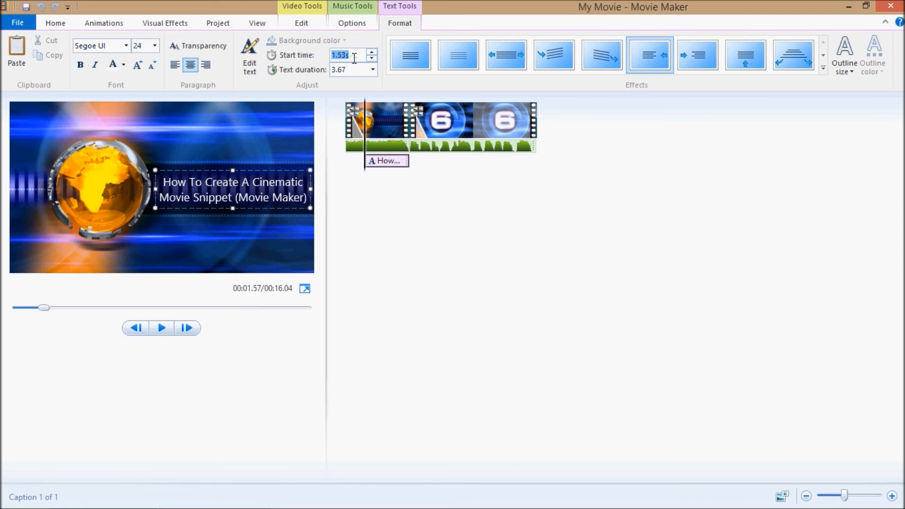
click(364, 69)
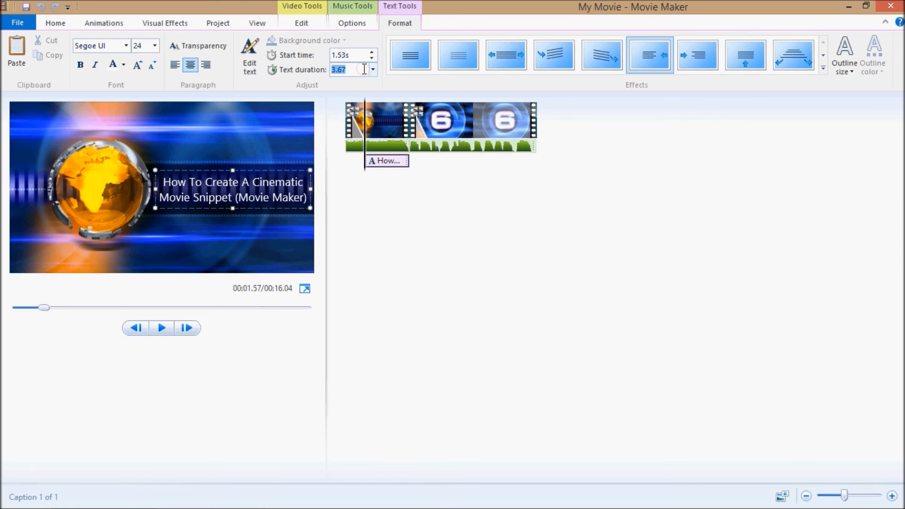
click(459, 181)
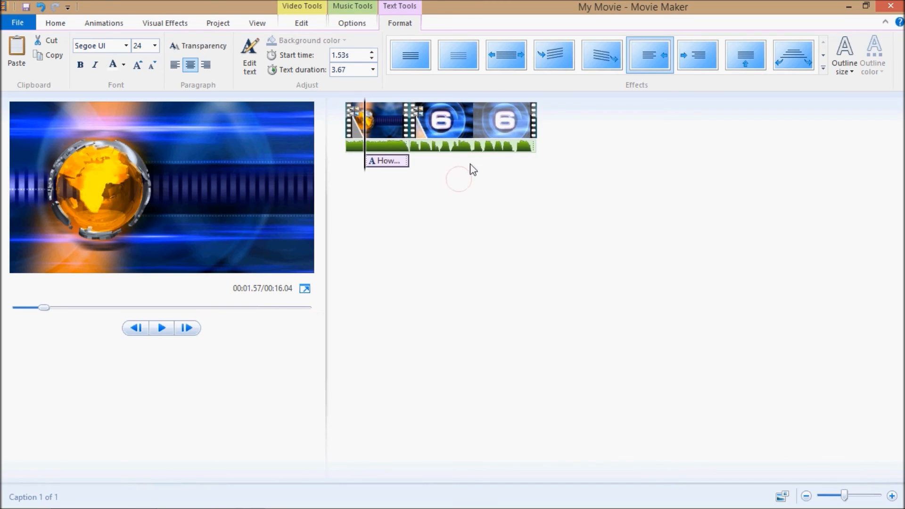
Step: Play the movie from the beginning into the countdown to review the animated caption and transitions
click(345, 142)
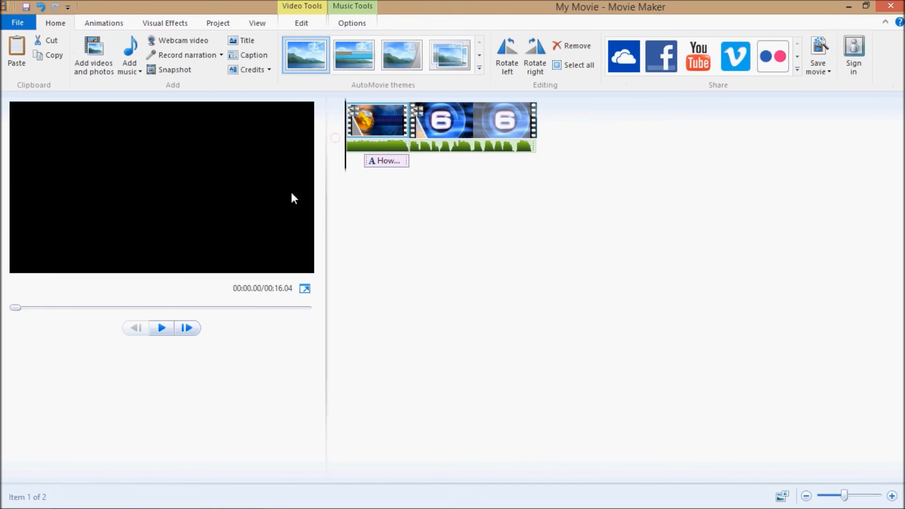
click(166, 327)
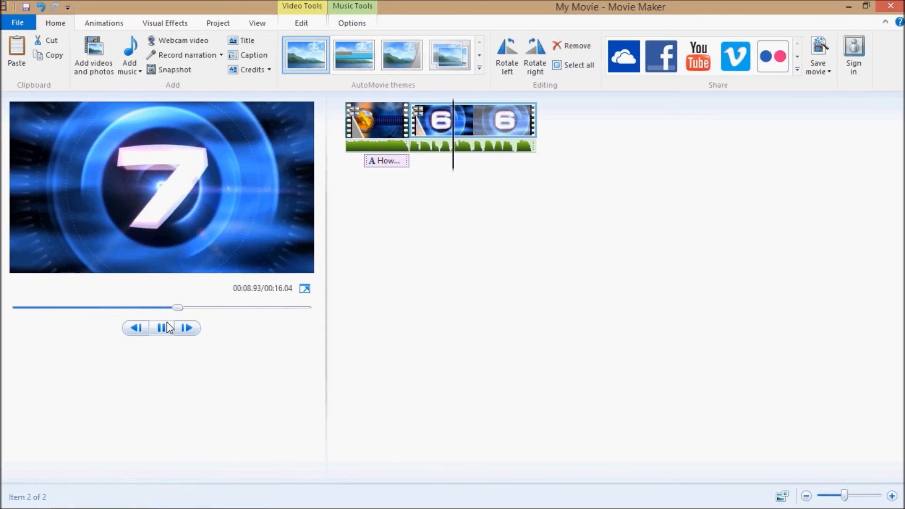
click(168, 322)
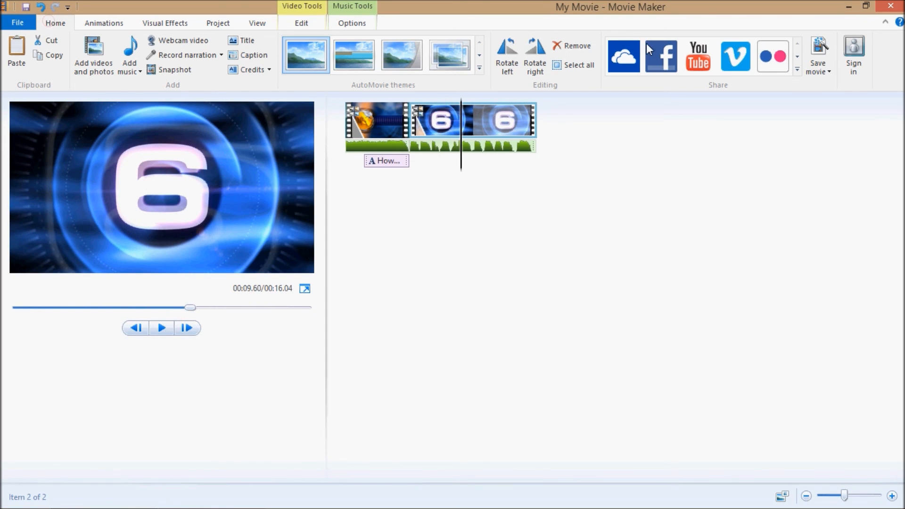
Step: Look through the output settings offered for saving the movie
click(830, 70)
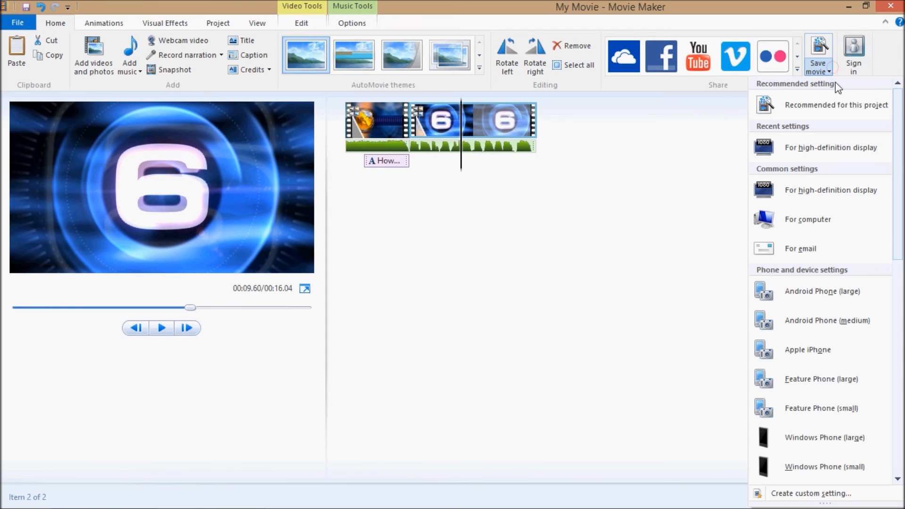
scroll(835, 265, down, 3)
scroll(834, 411, up, 3)
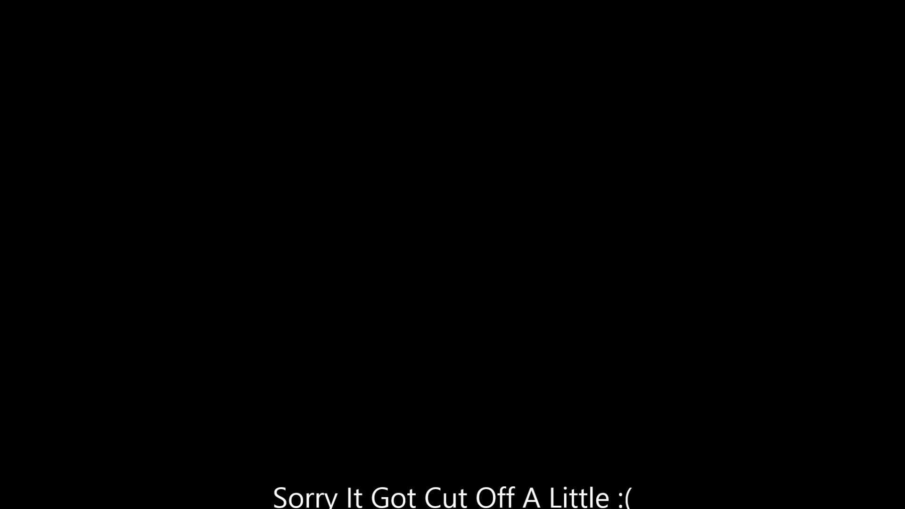